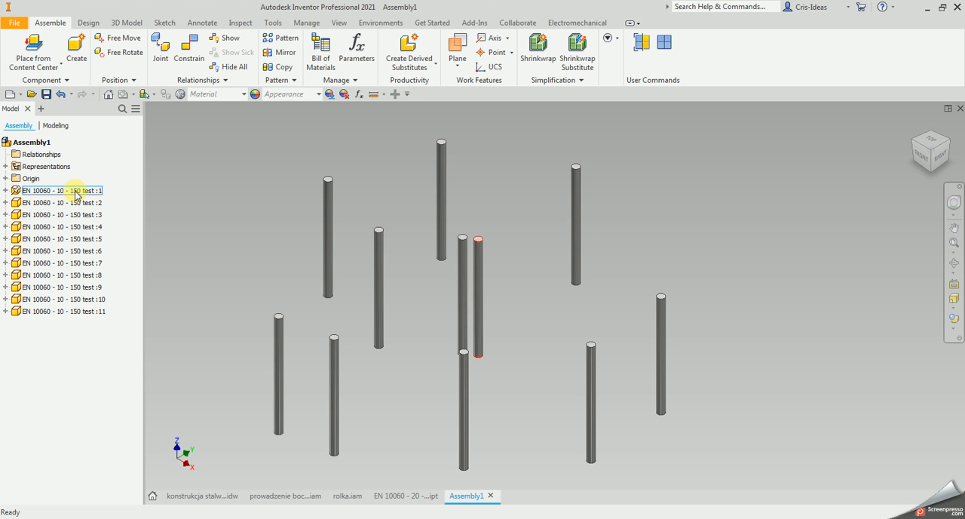
Review the unit and total quantities of the round steel bar in the assembly's bill of materials.
click(320, 54)
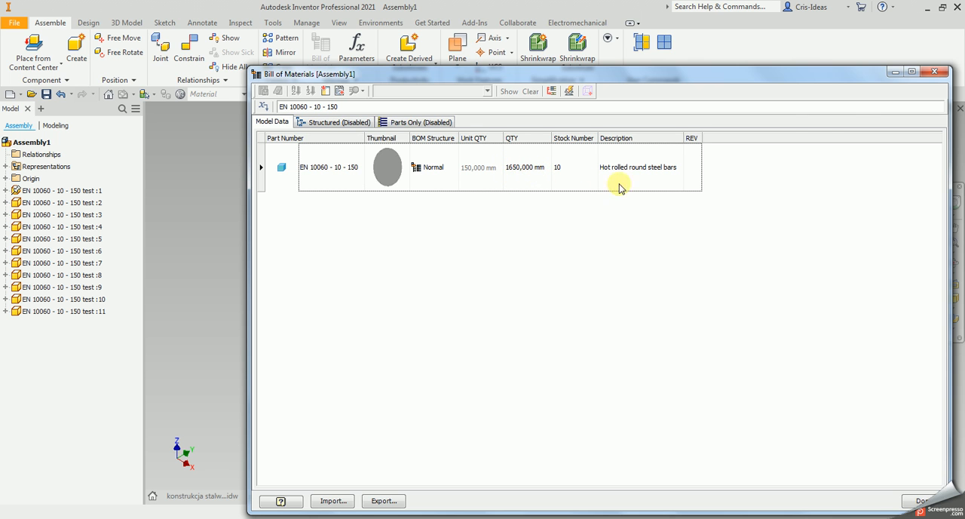
click(935, 71)
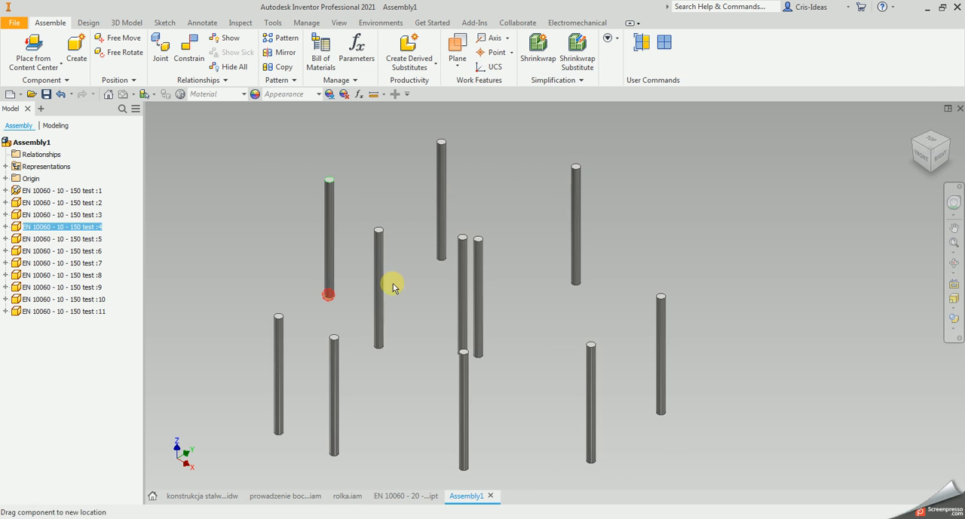
Open the EN 10060 - 10 - 150 test bar part and set its linear dimension display precision to 0 decimals.
right_click(79, 232)
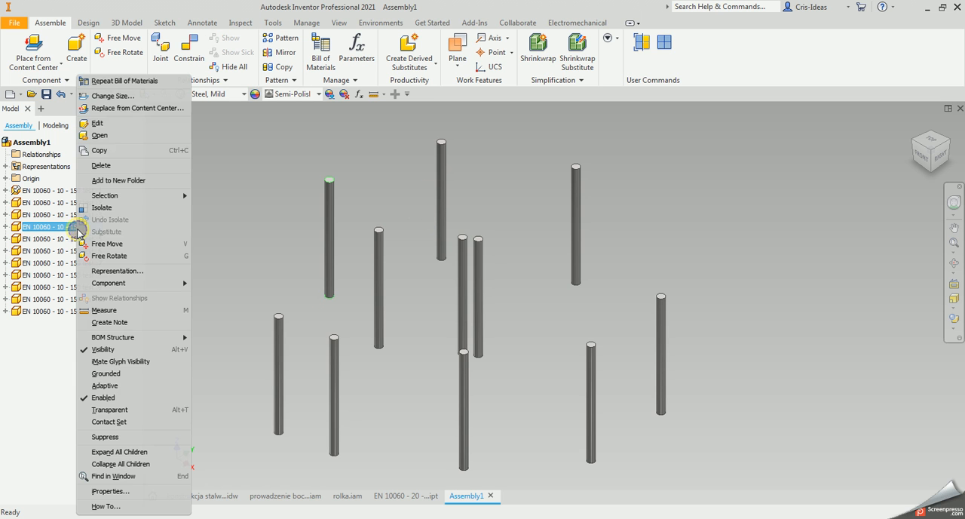
click(113, 136)
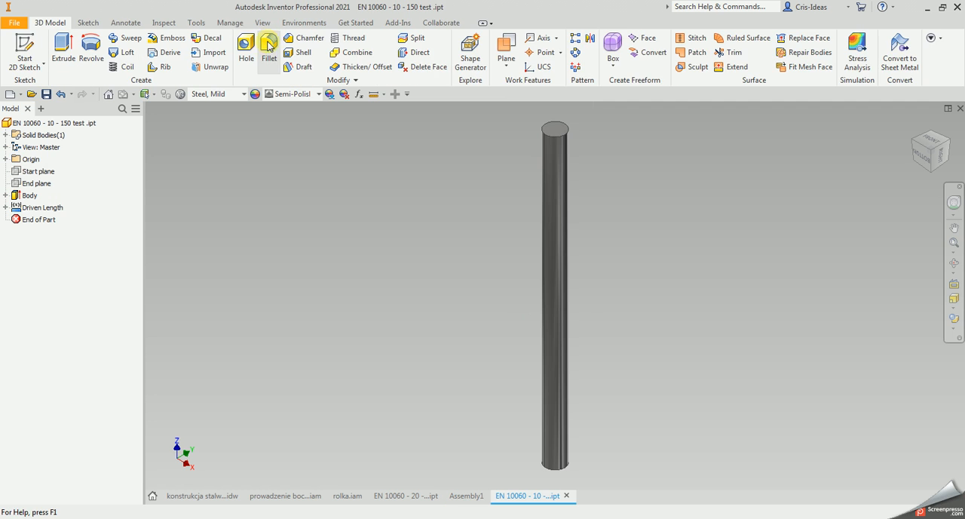
click(195, 23)
click(236, 52)
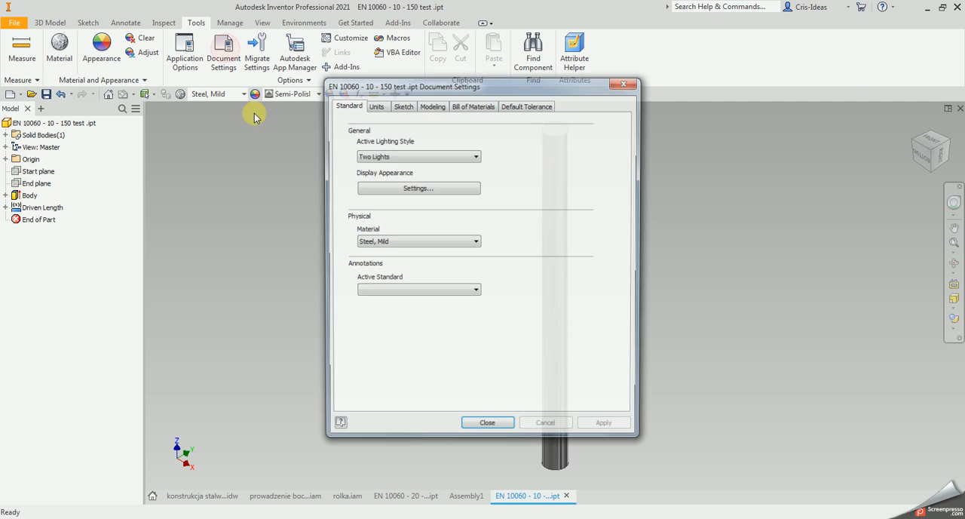
click(375, 105)
click(380, 227)
click(371, 236)
click(603, 428)
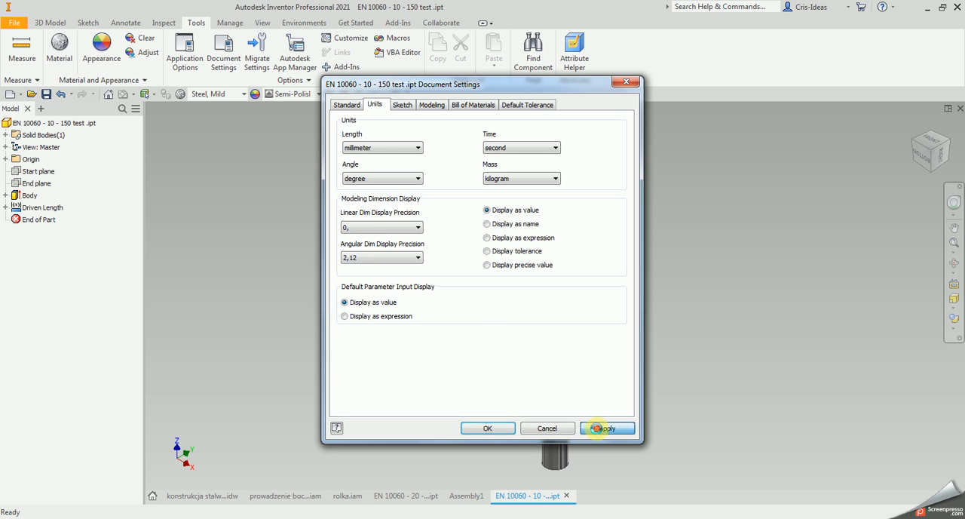
Reassign the export parameter G_L as the part's bill of materials base quantity and apply it.
click(463, 108)
click(431, 202)
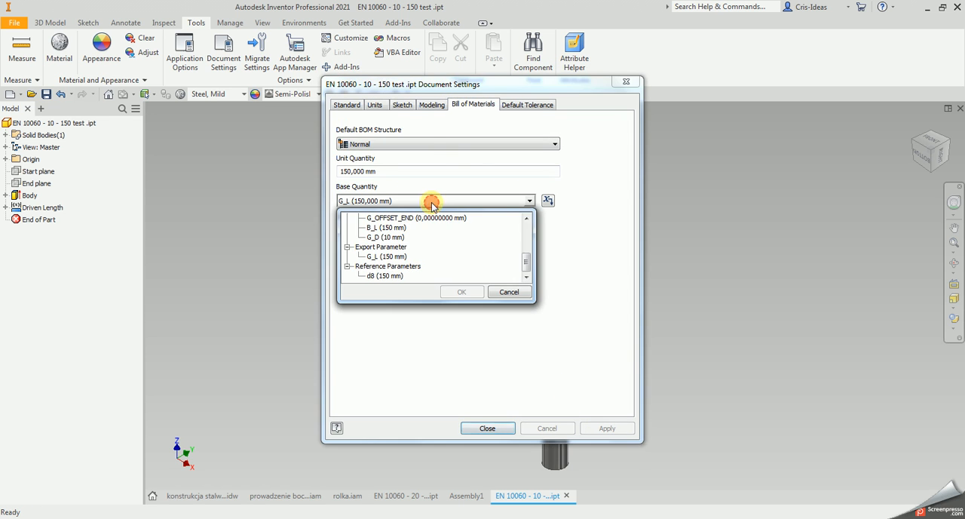
click(386, 256)
click(462, 293)
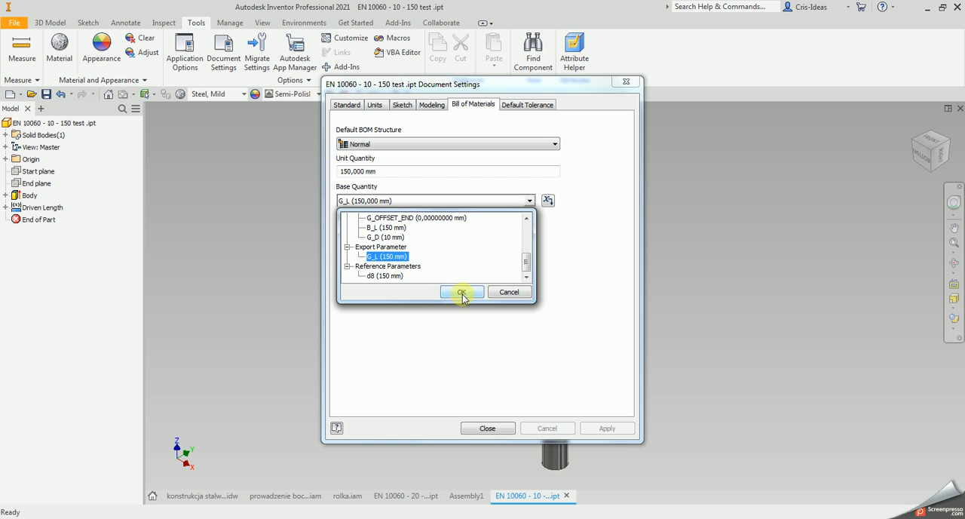
click(607, 429)
click(499, 429)
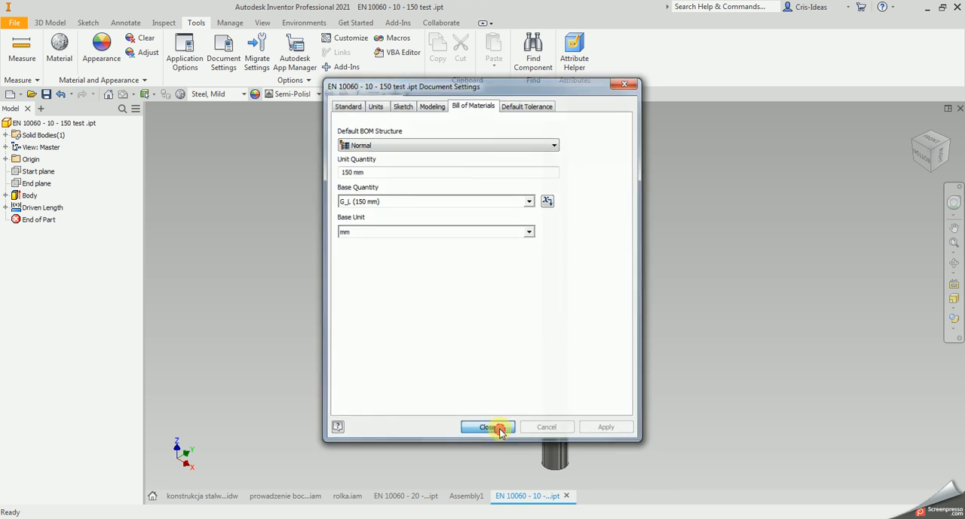
Return to Assembly1 and check how the bar's quantities are displayed in its bill of materials.
click(469, 495)
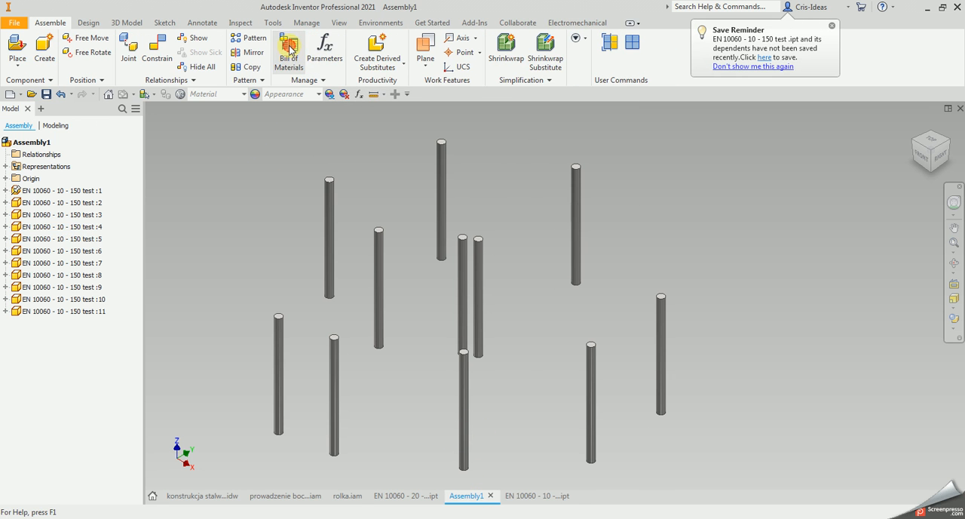
click(290, 49)
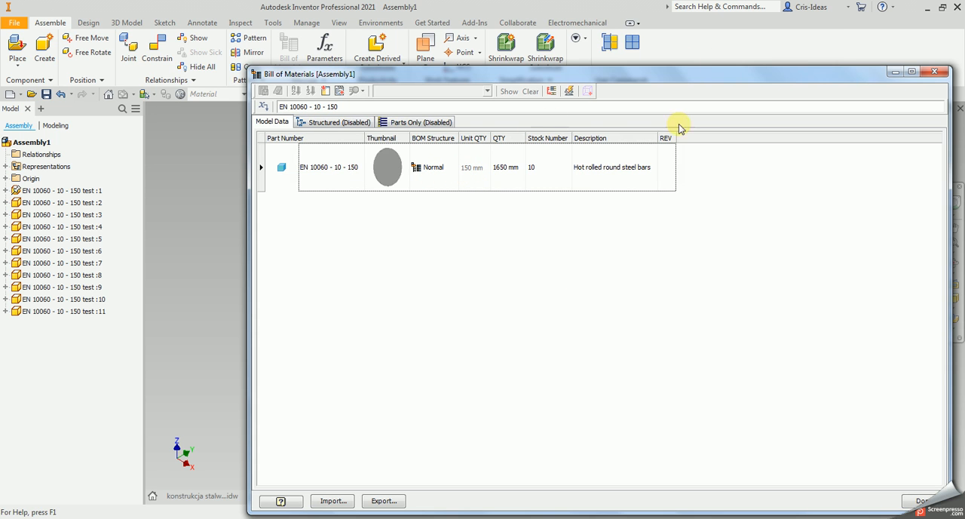
click(941, 74)
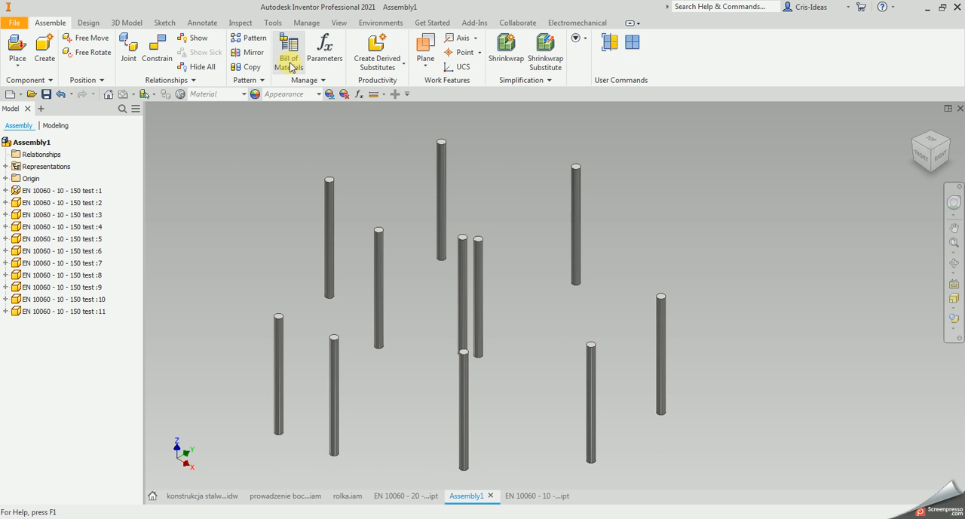
Switch back to the bar part and check its linear dimension display precision in the document settings.
click(542, 499)
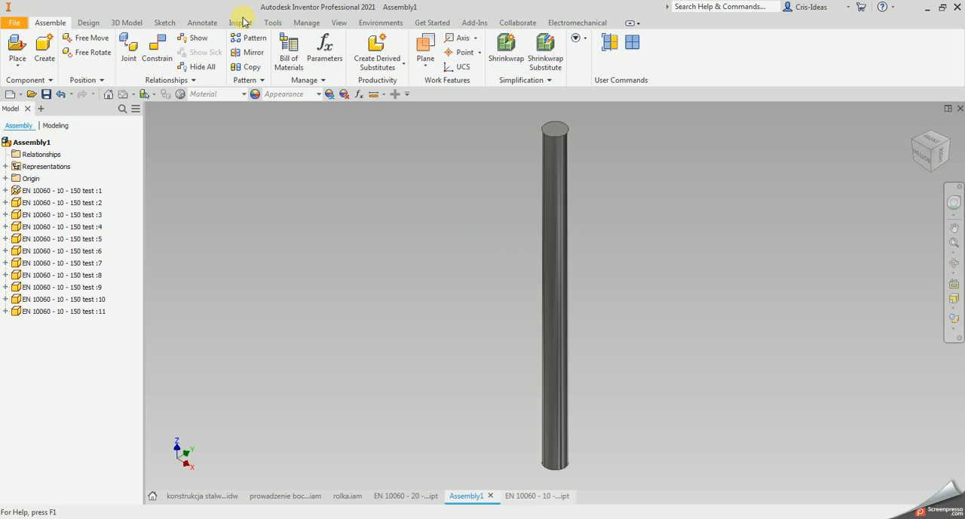
click(223, 51)
click(375, 104)
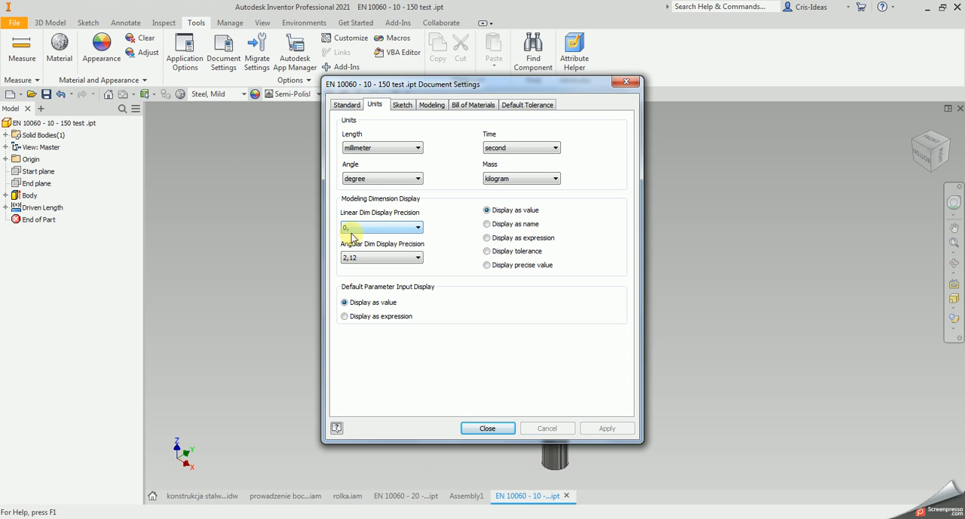
click(626, 81)
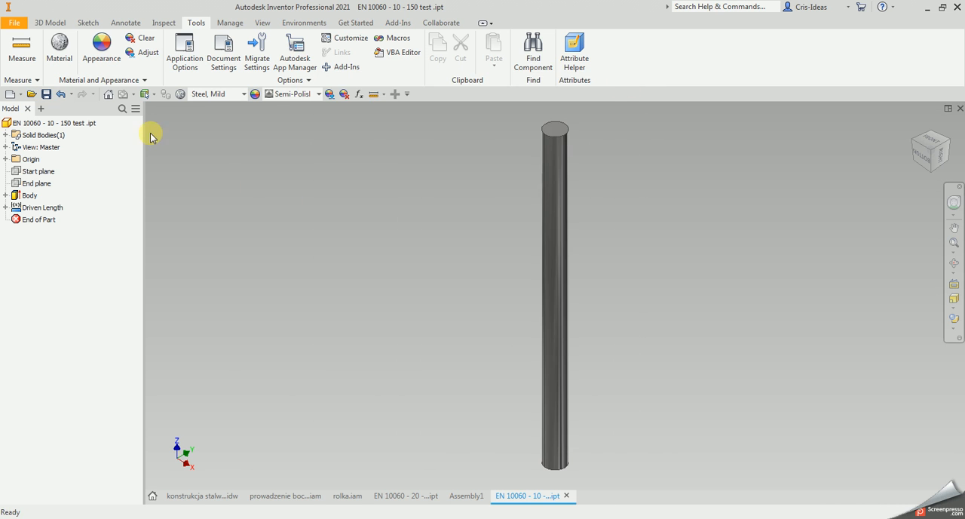
Examine the bar part's mass, density and other physical properties in its iProperties.
right_click(84, 122)
click(121, 263)
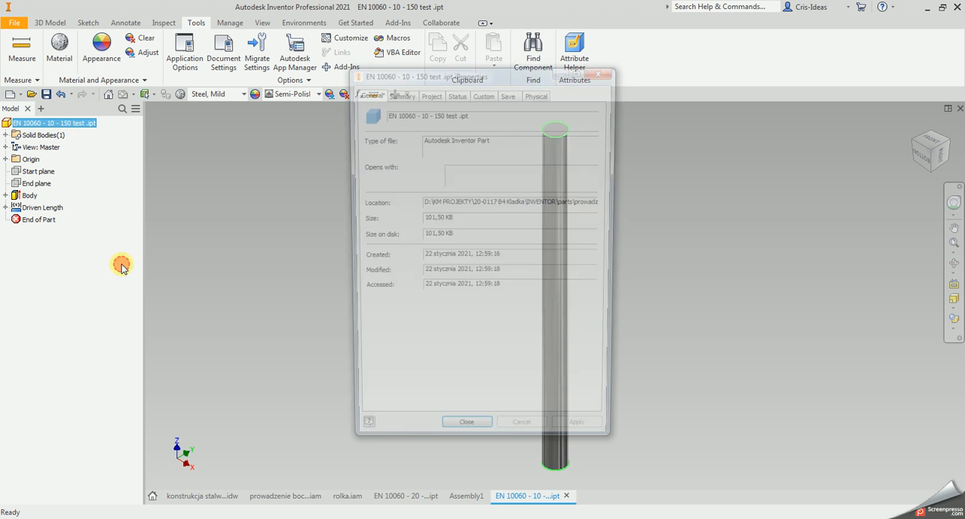
click(538, 91)
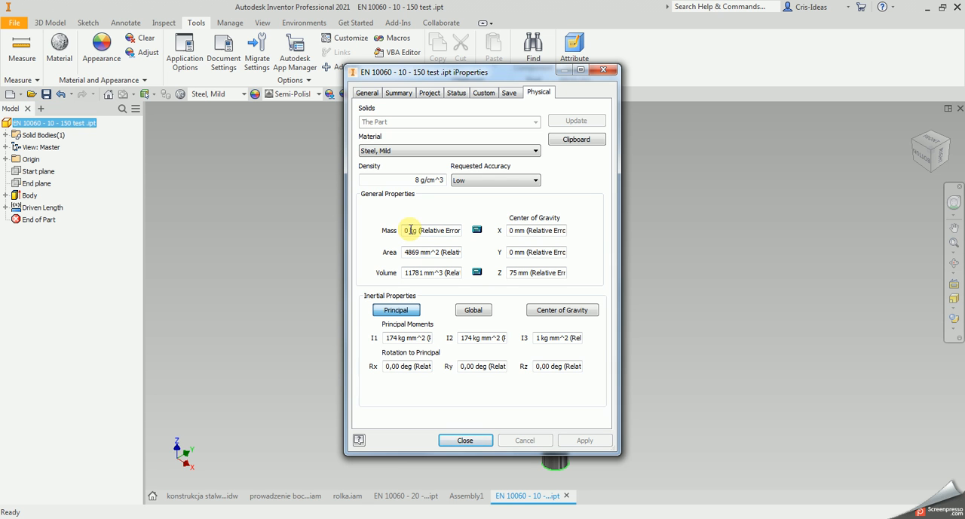
click(603, 70)
Set the bar part's linear dimension display precision to 3,123 and check its bill of materials base quantity.
click(223, 49)
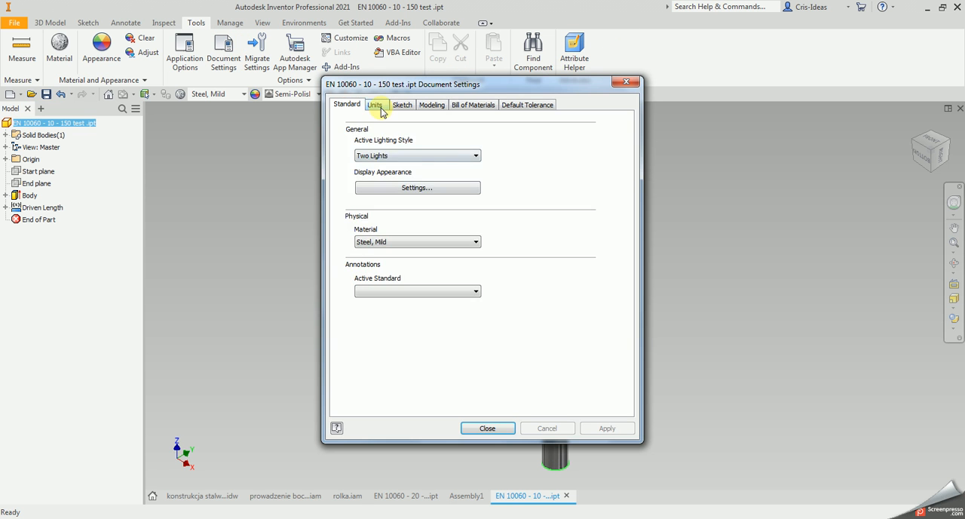
click(375, 105)
click(383, 228)
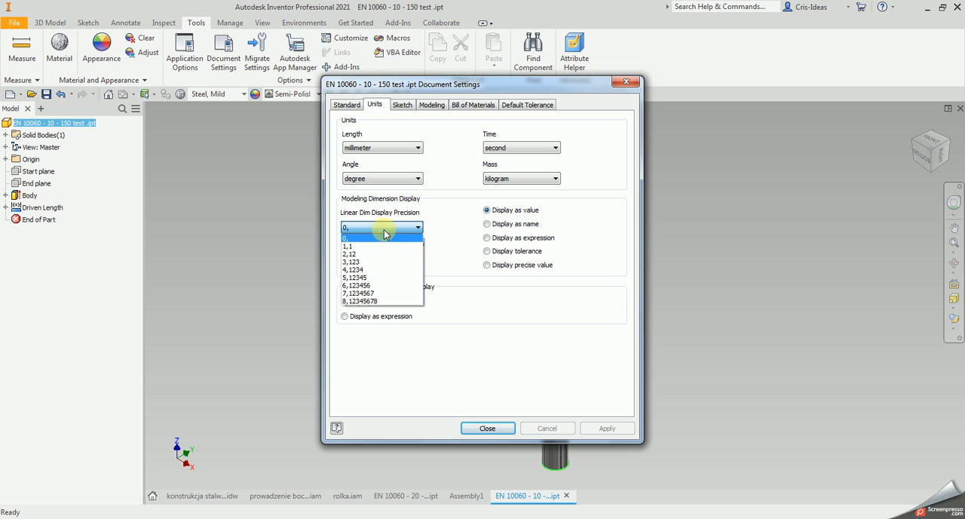
click(370, 261)
click(603, 428)
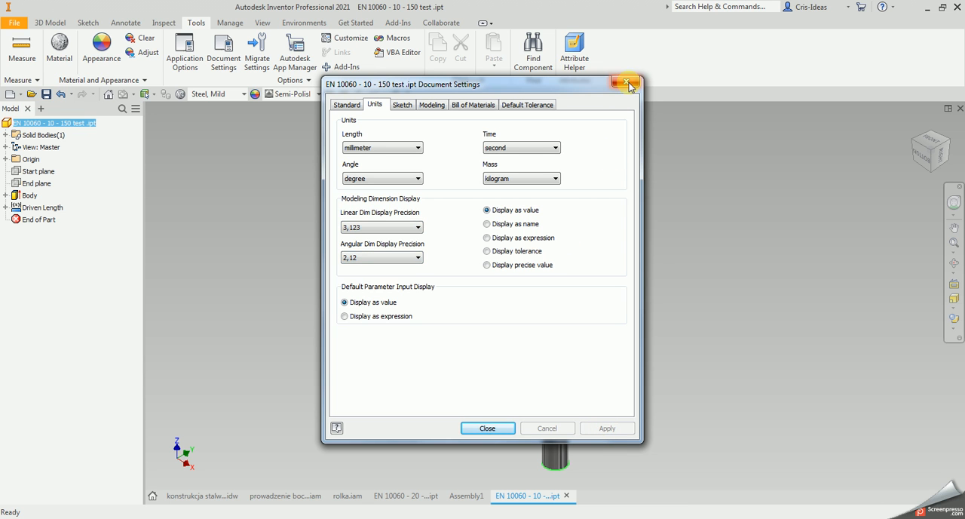
click(472, 105)
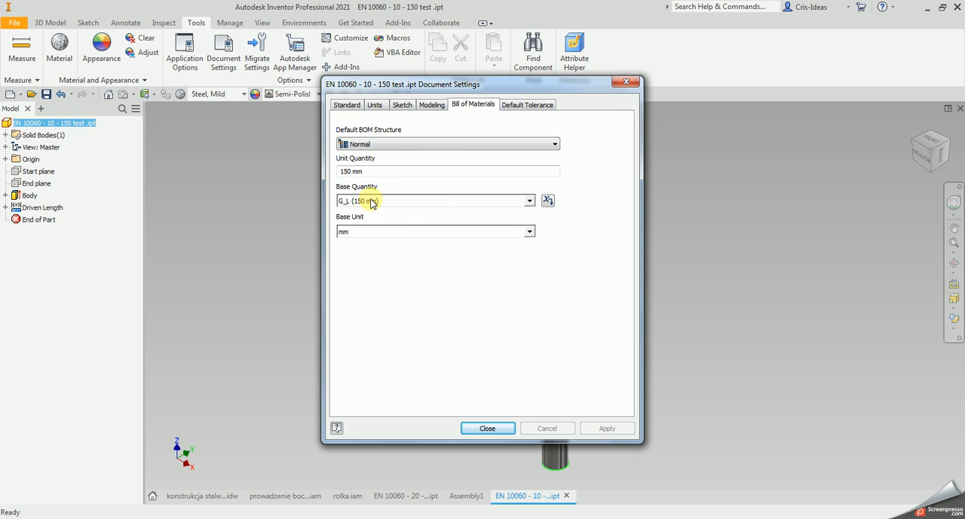
click(625, 82)
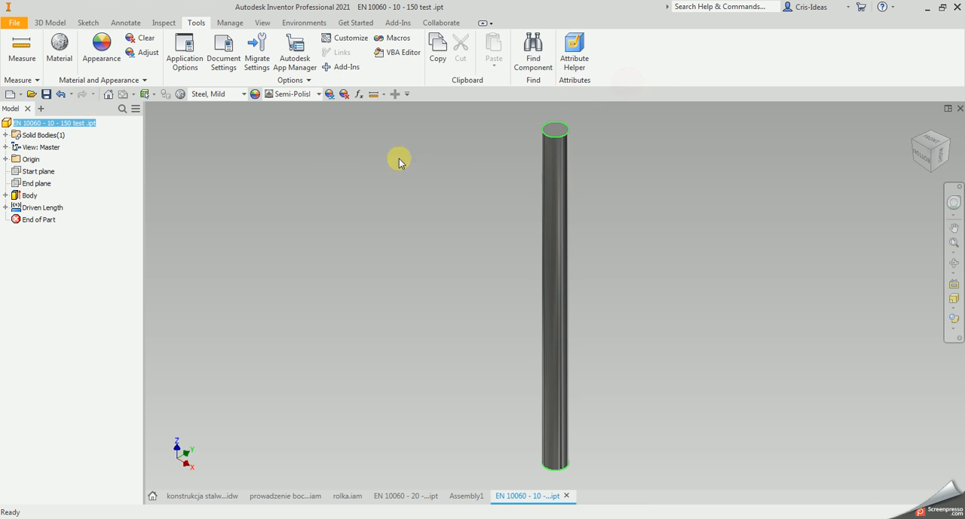
Recheck the physical properties of the bar part in its iProperties with the new display precision.
right_click(88, 123)
click(125, 268)
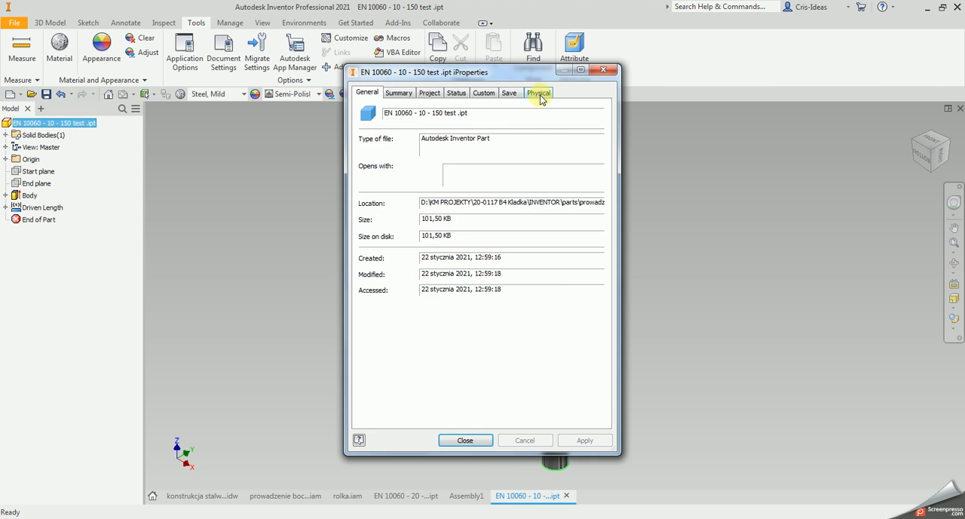
click(540, 93)
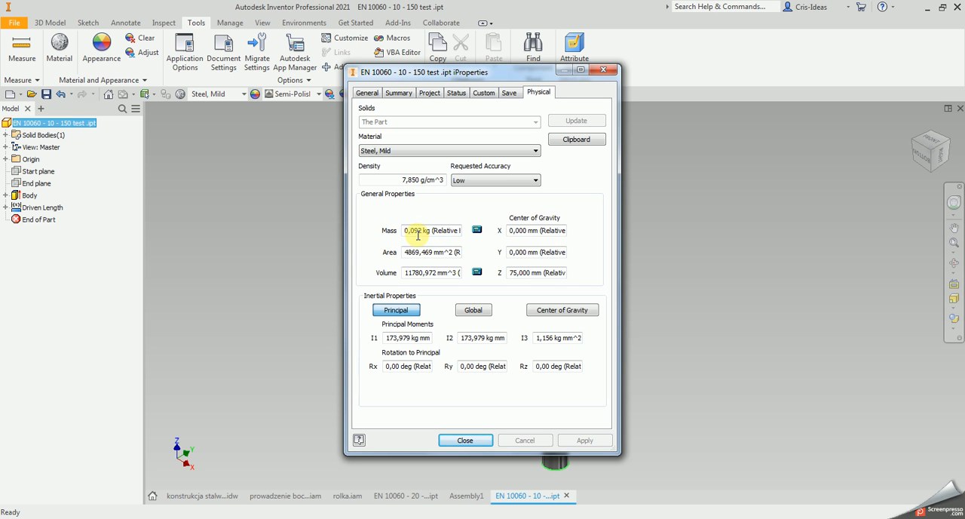
click(603, 70)
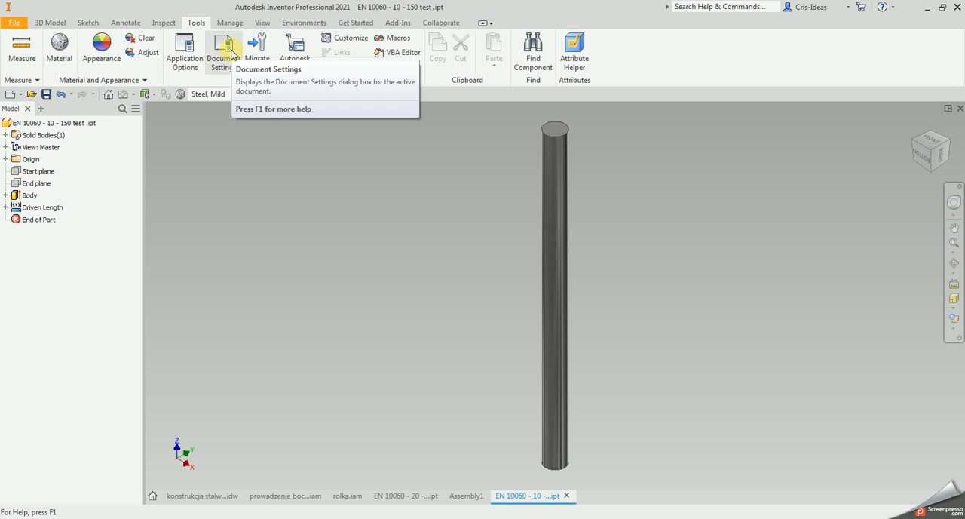
click(558, 201)
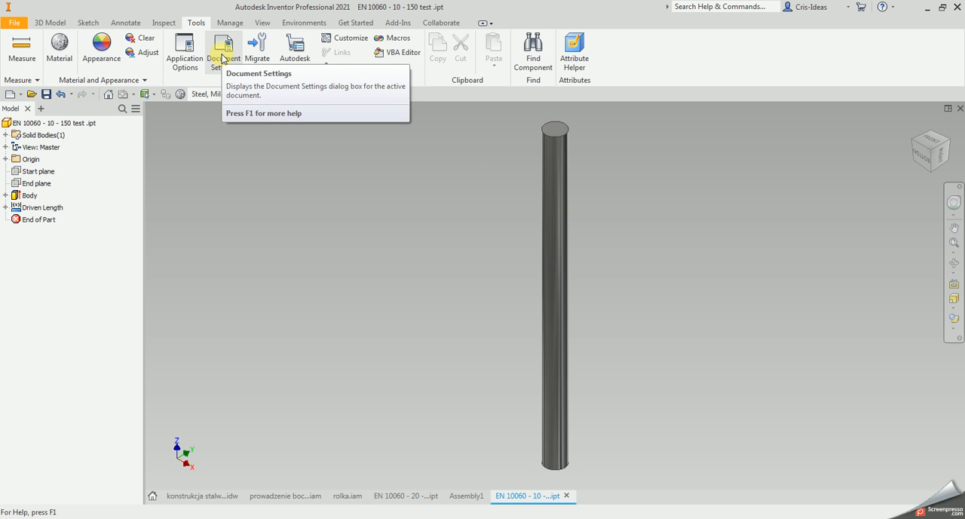
Switch to Assembly1 and verify the bar's unit and total quantities in the bill of materials.
click(470, 496)
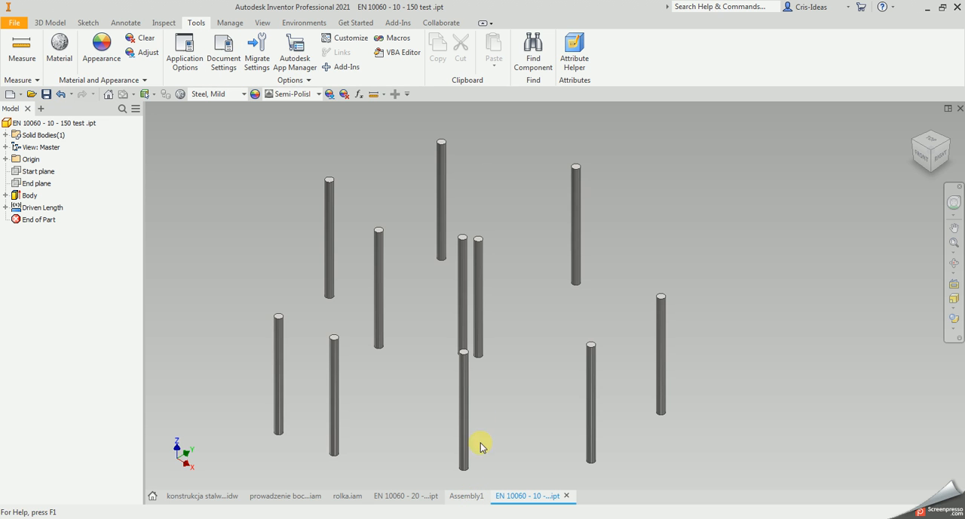
click(289, 60)
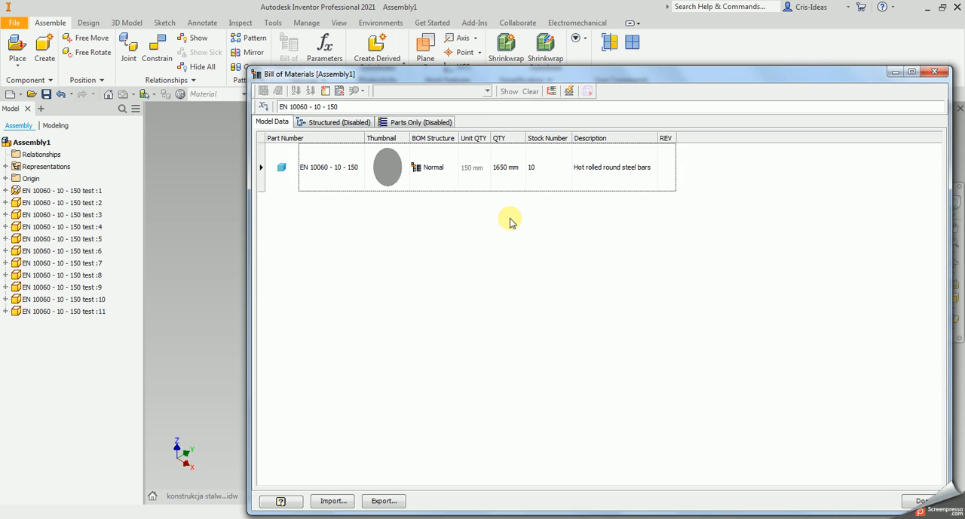
click(935, 71)
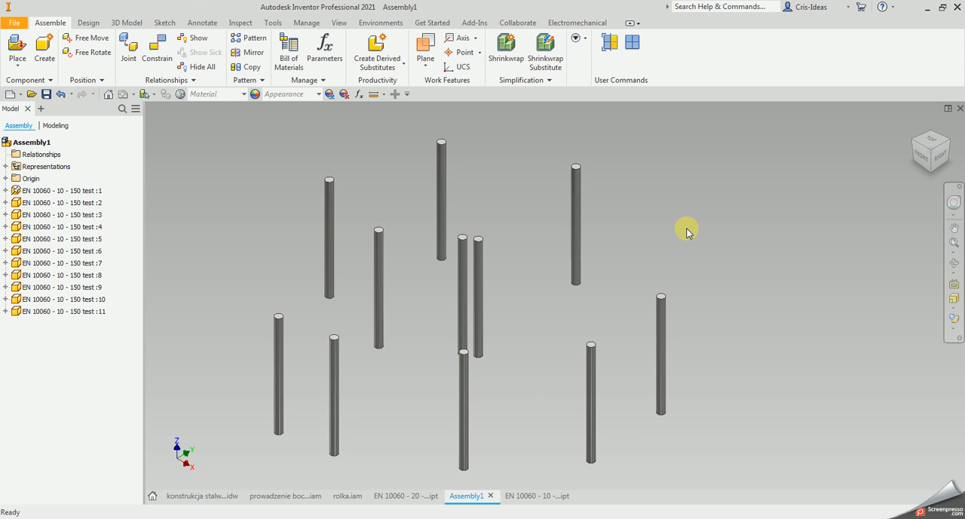